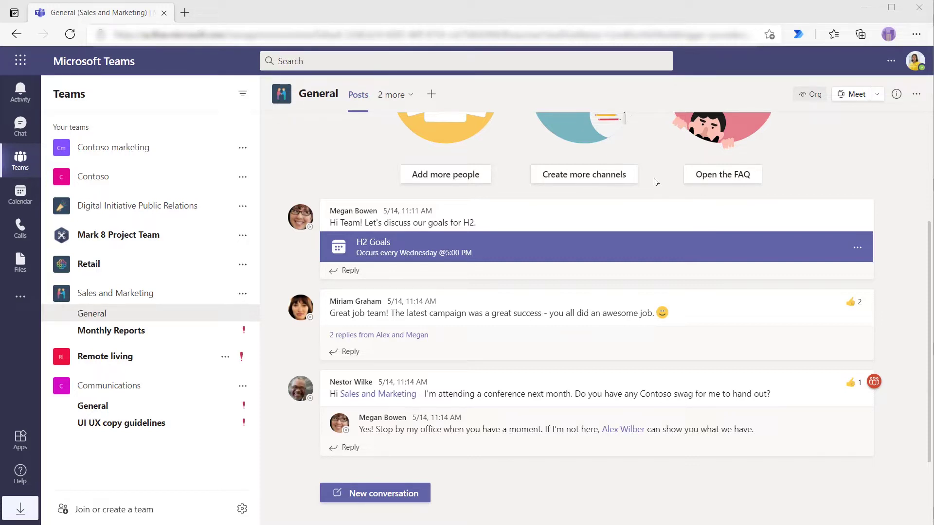
# - Start a Basic approval request from a new conversation in the Sales and Marketing General channel, named "Permission to exhibit at Microsoft Ignite"
pyautogui.click(411, 494)
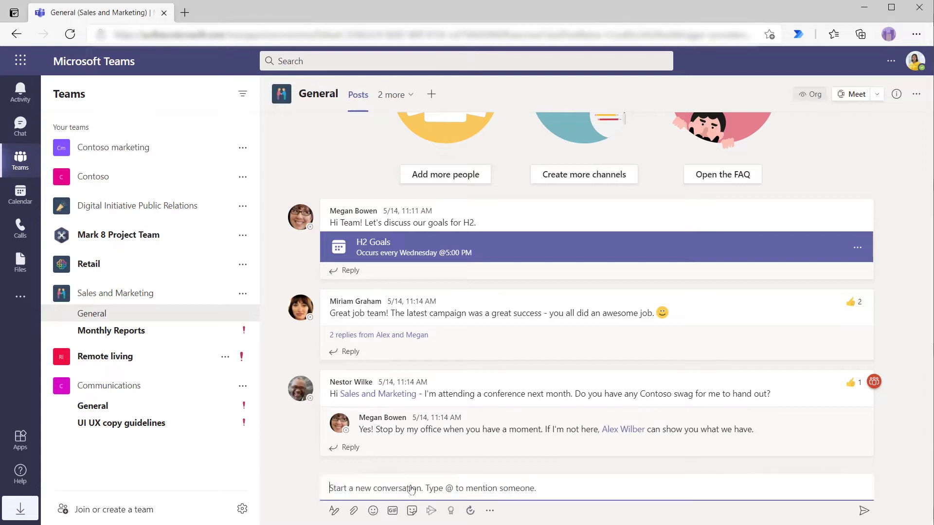
pyautogui.click(475, 507)
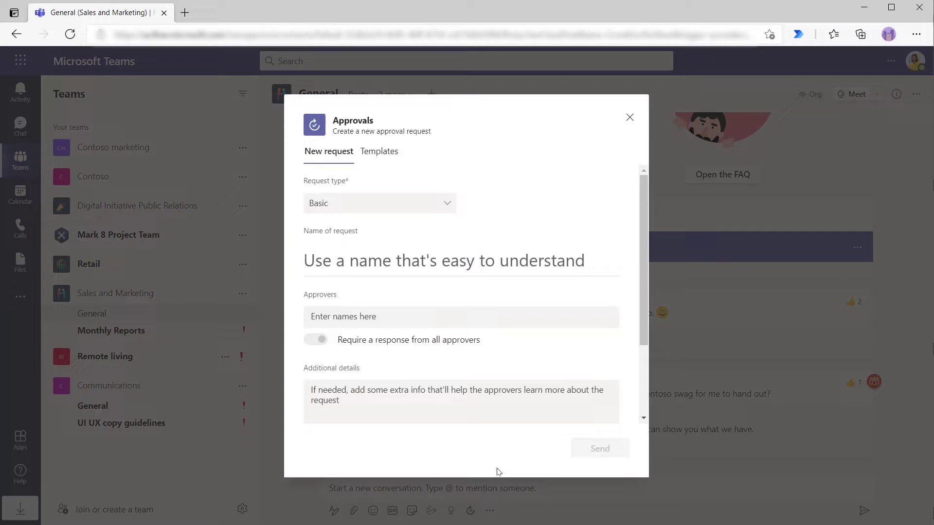
pyautogui.click(405, 204)
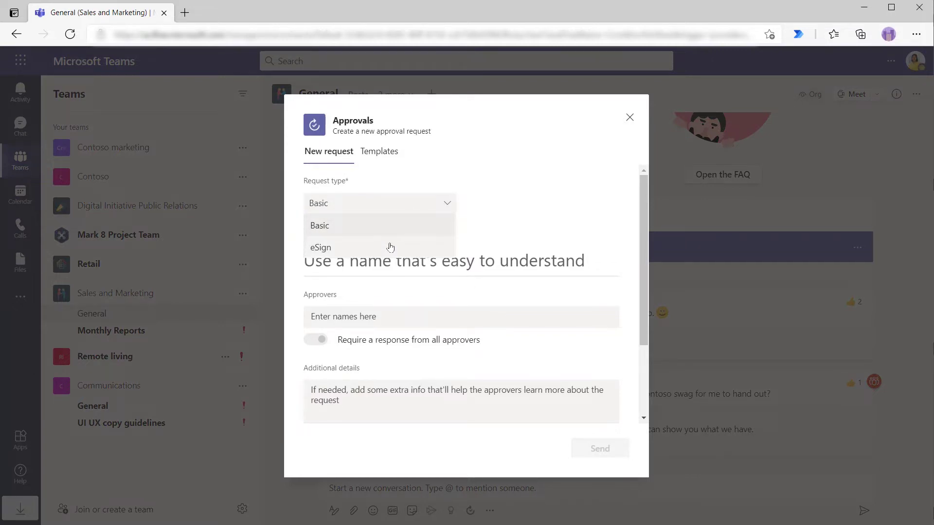
pyautogui.click(414, 229)
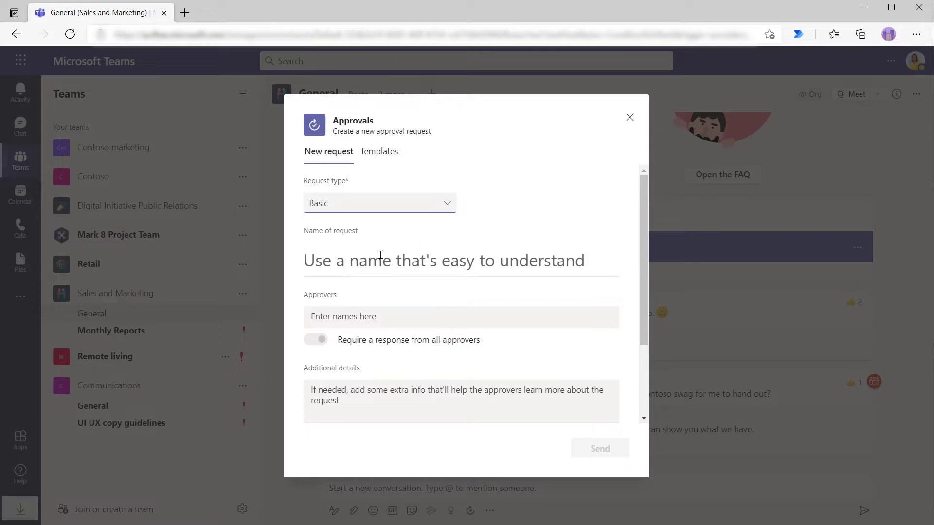
pyautogui.click(392, 261)
pyautogui.hotkey('ctrl', 'v')
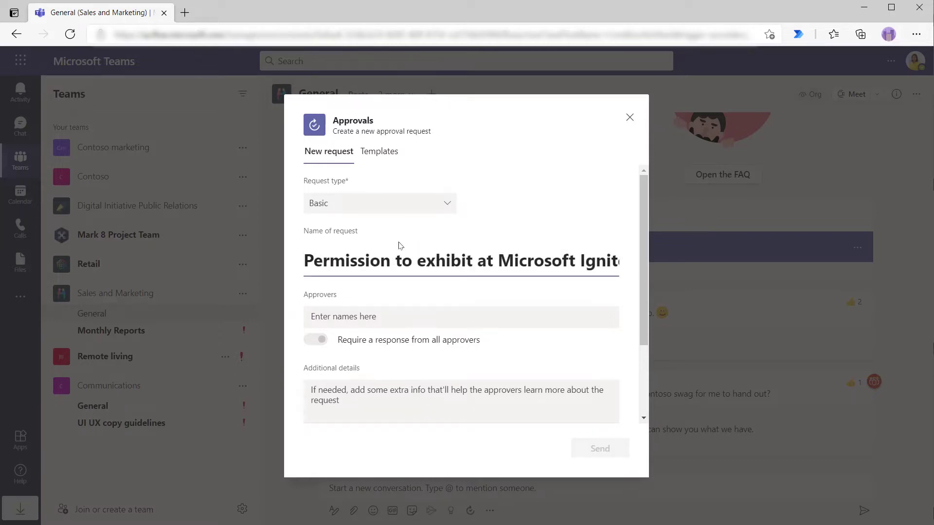
# - Add the suggested colleague as the approver of the request
pyautogui.click(384, 317)
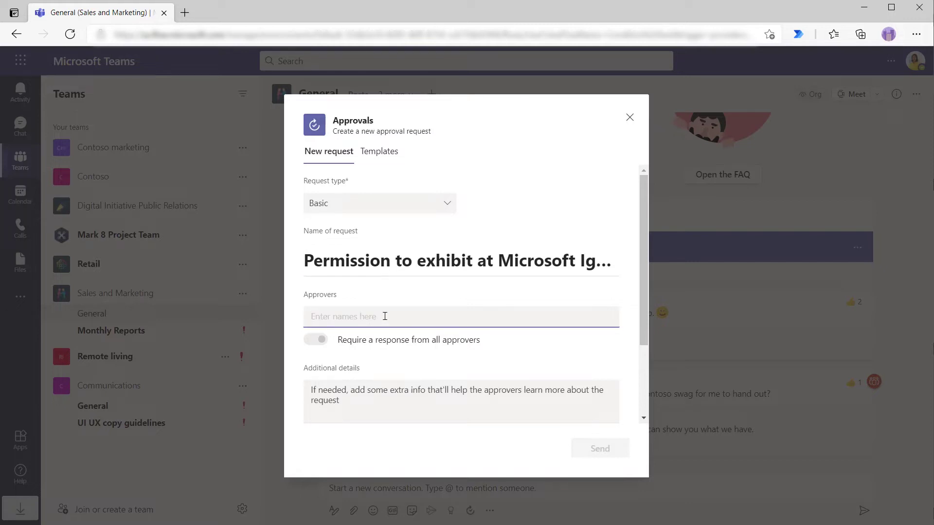
pyautogui.write('Alex Wilber')
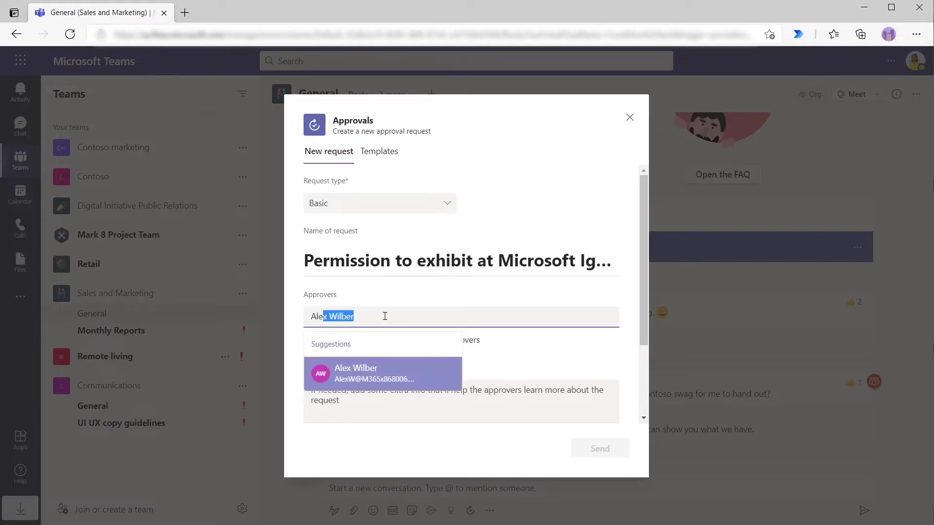
pyautogui.click(362, 372)
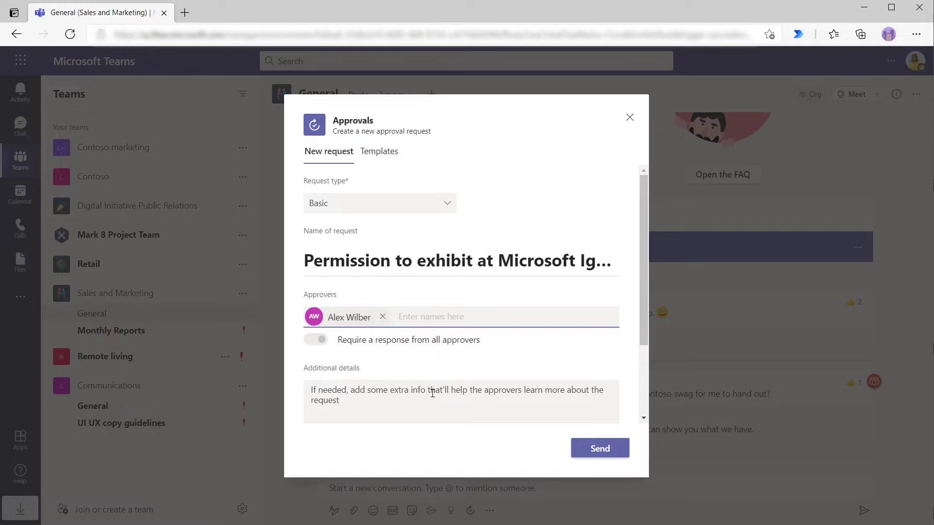
pyautogui.scroll(-2, 535, 360)
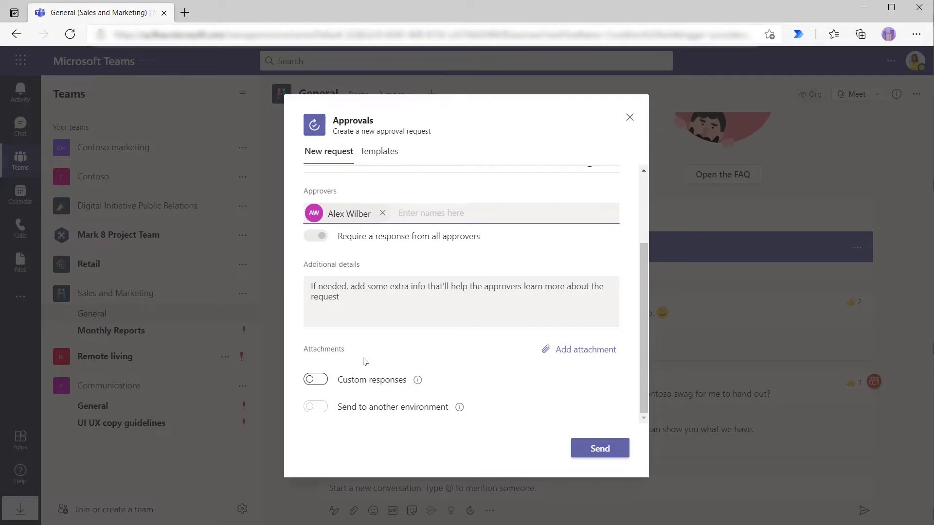
pyautogui.click(323, 380)
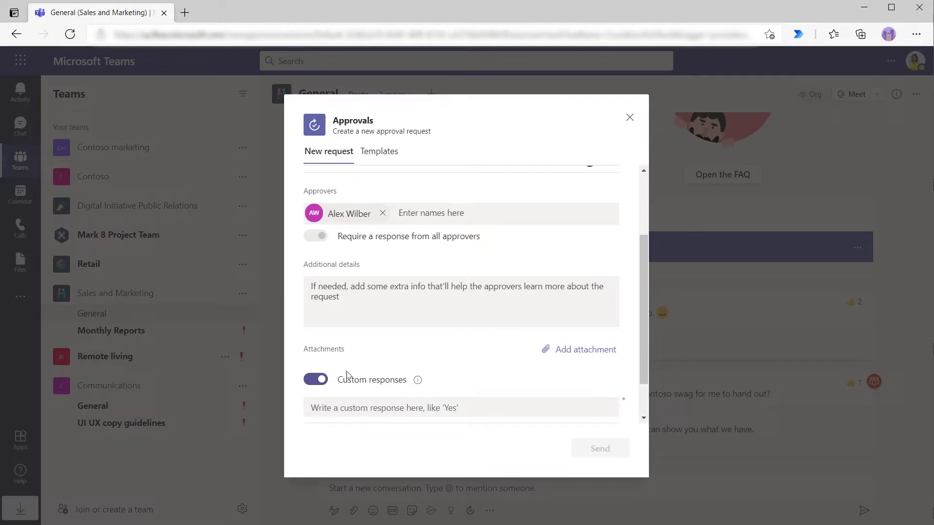
pyautogui.scroll(-1, 452, 360)
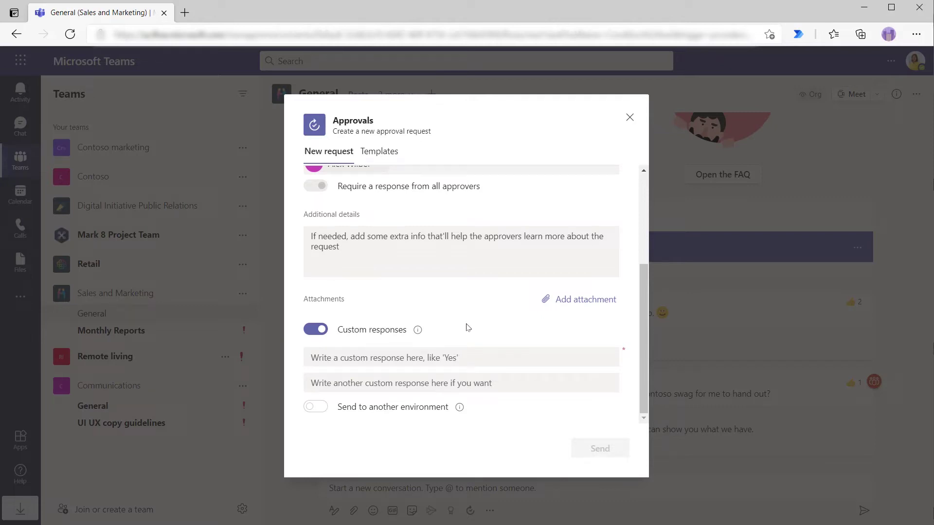
pyautogui.click(315, 330)
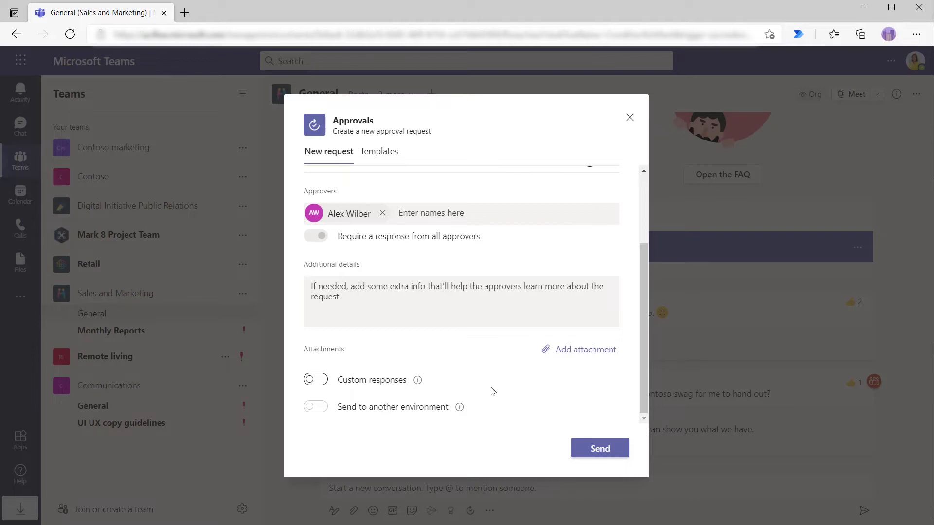
# - Send the approval request and agree to add Approvals to the team
pyautogui.click(579, 448)
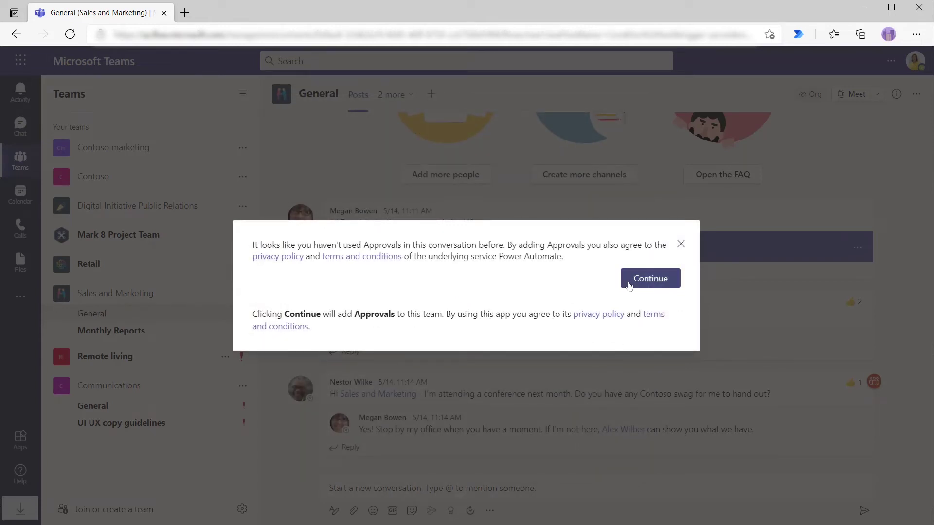
pyautogui.click(628, 285)
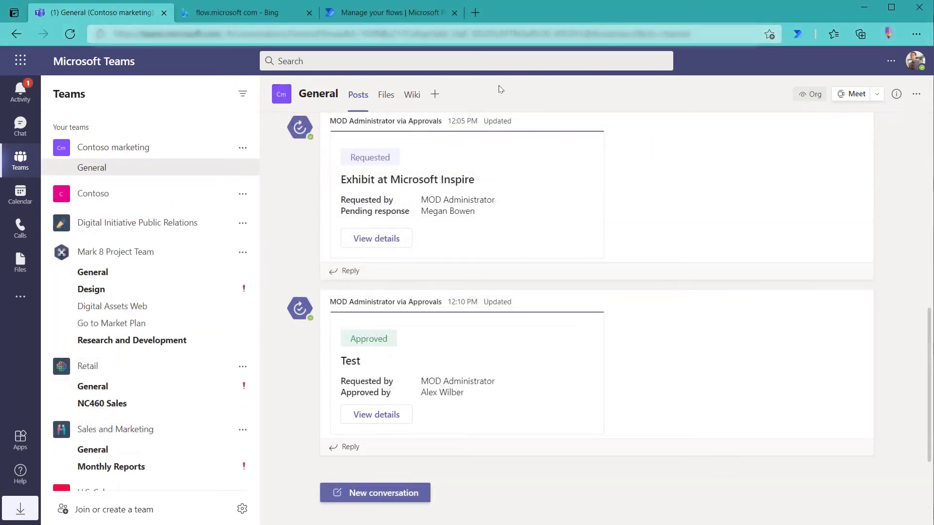
# - From the approver's account, check the activity feed for the new request and open the Sales and Marketing team's General channel
pyautogui.click(27, 88)
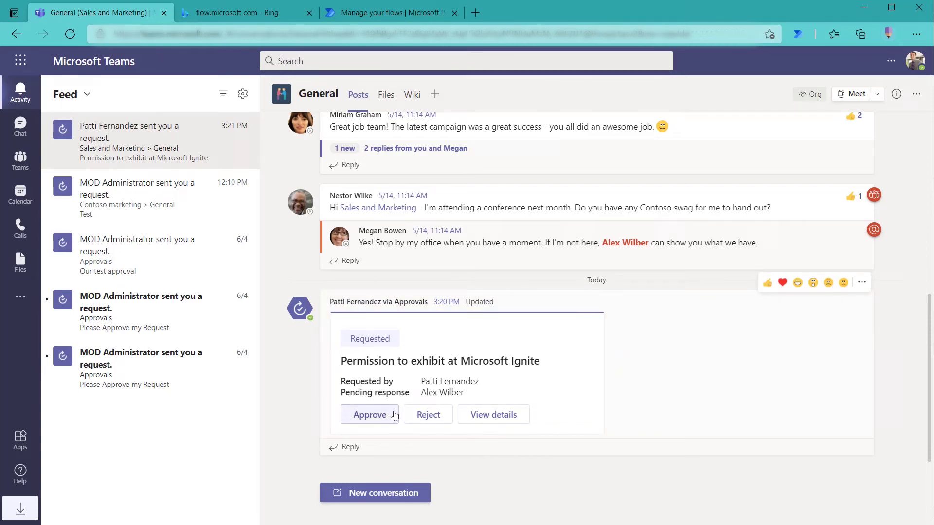
pyautogui.click(22, 168)
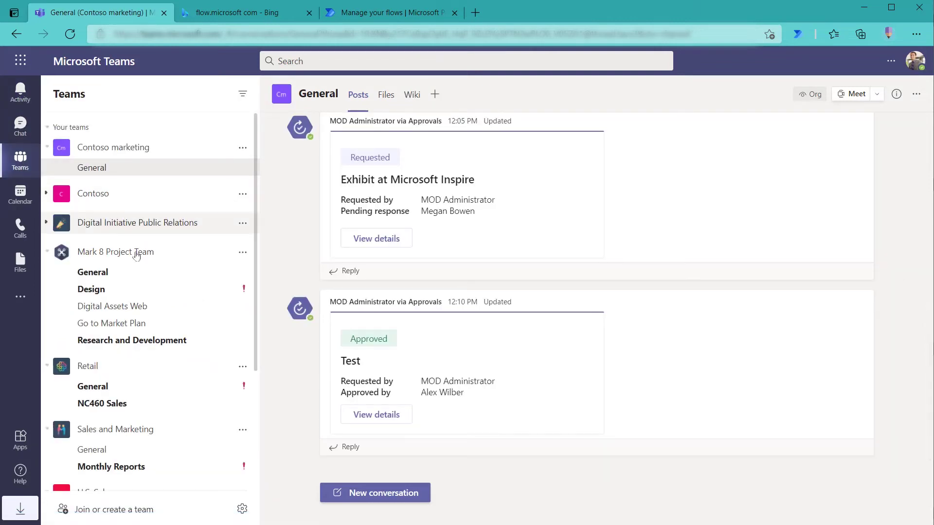
pyautogui.click(109, 450)
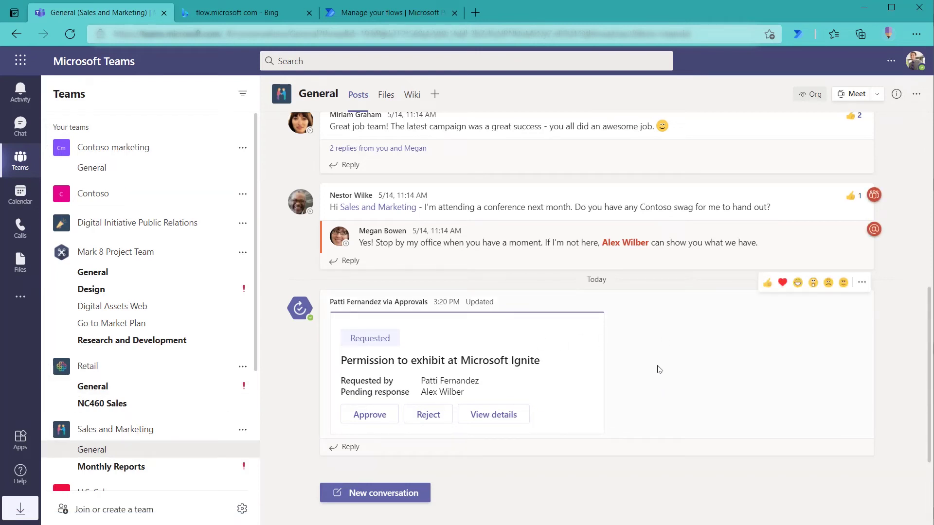
# - Open the details of the "Permission to exhibit at Microsoft Ignite" request and approve it with the comment "Looks great"
pyautogui.click(505, 413)
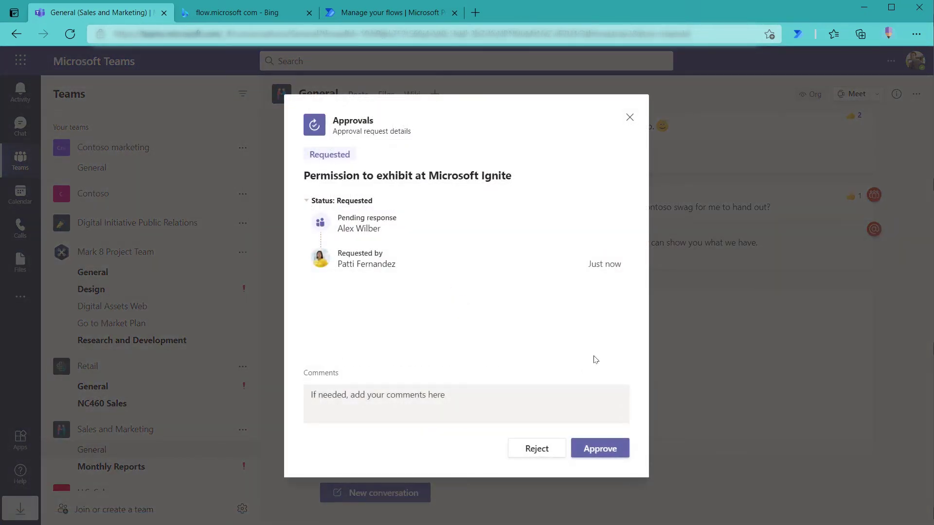
pyautogui.click(480, 401)
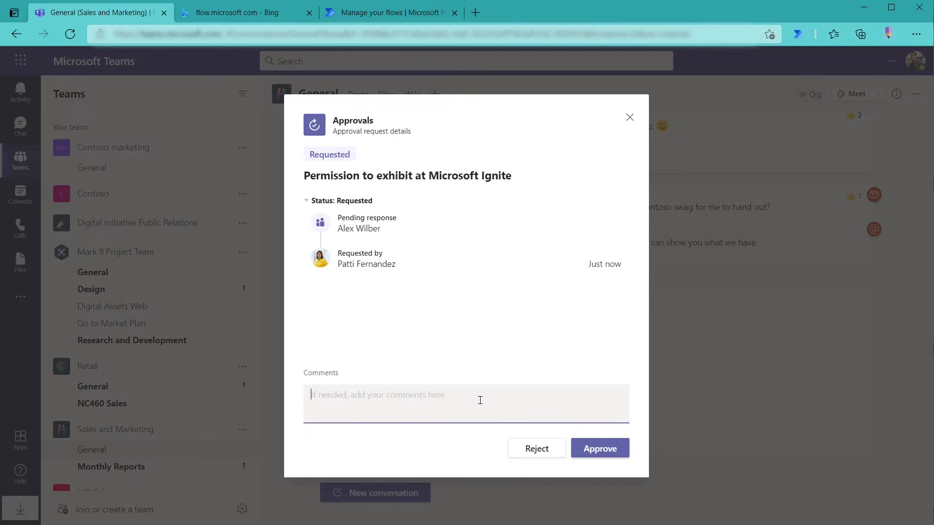
pyautogui.write('Looks great')
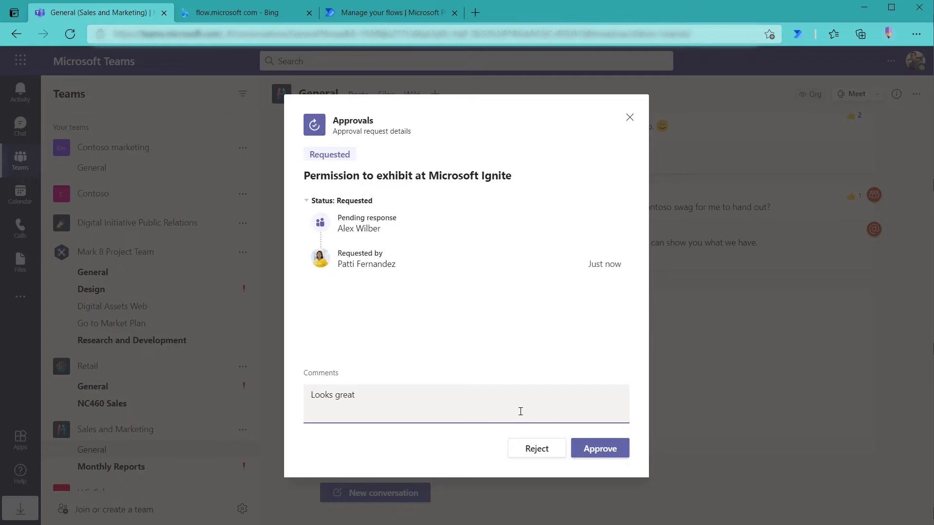
pyautogui.click(598, 450)
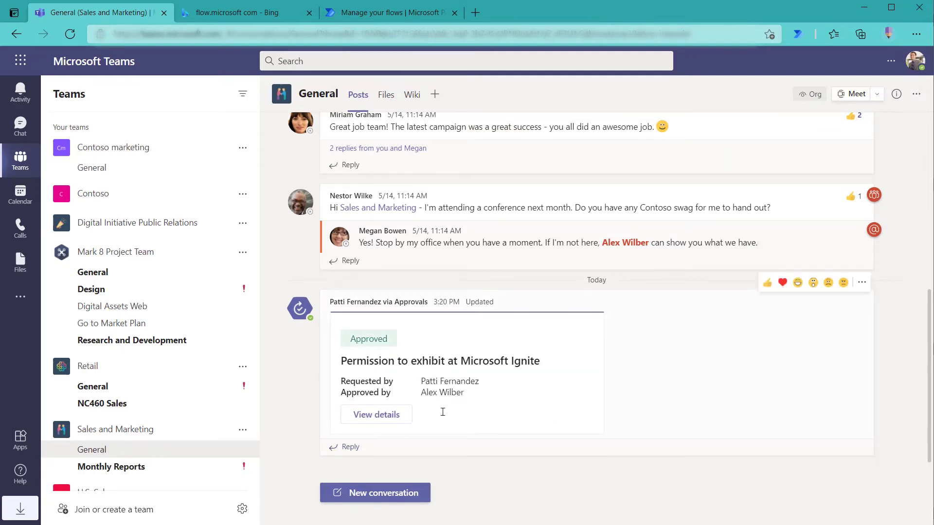
# - Switch to the requester's browser window and check the status on the request's card in the channel
pyautogui.hotkey('alt', 'Tab')
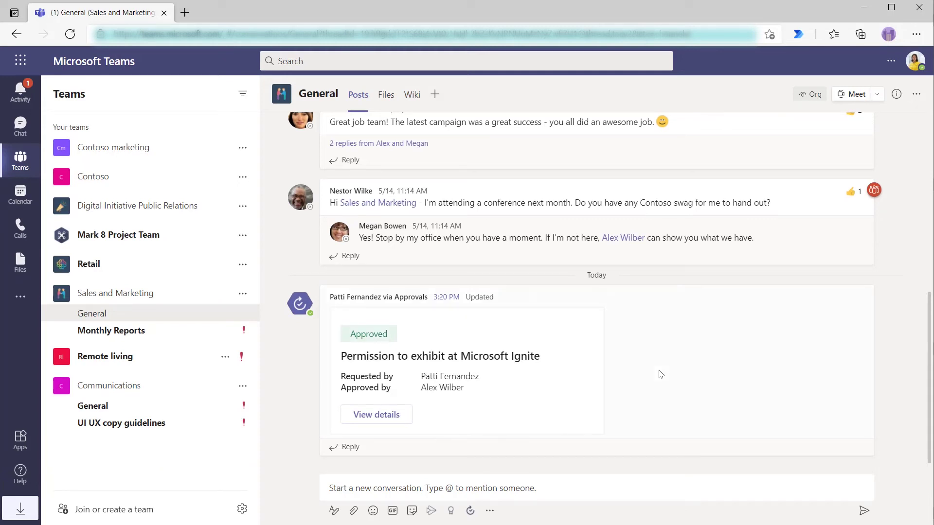
pyautogui.moveTo(678, 371)
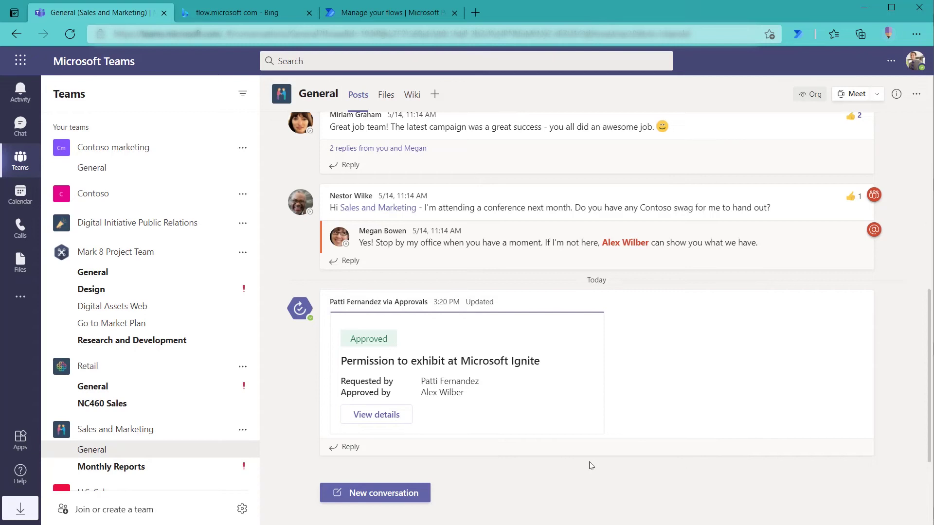
# - Open the Approvals app from the approver's account and review the sent and received requests
pyautogui.click(20, 127)
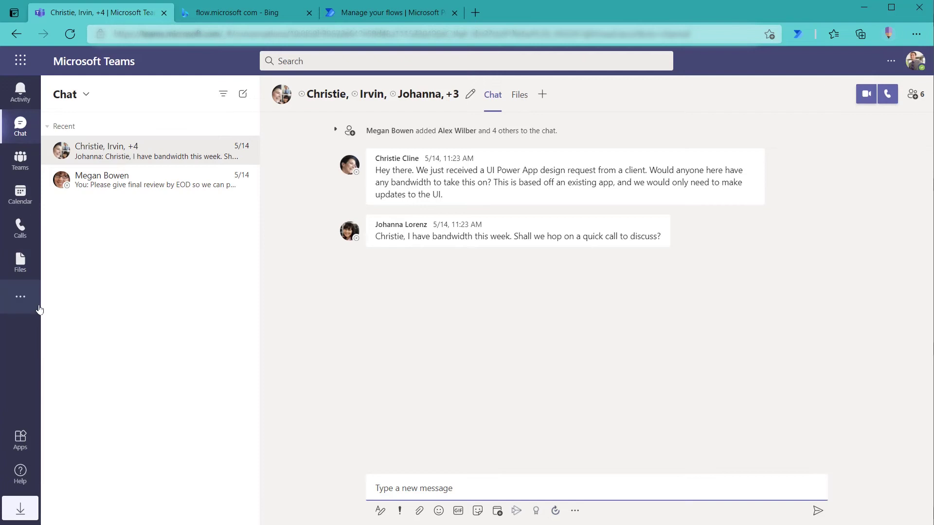
pyautogui.click(21, 297)
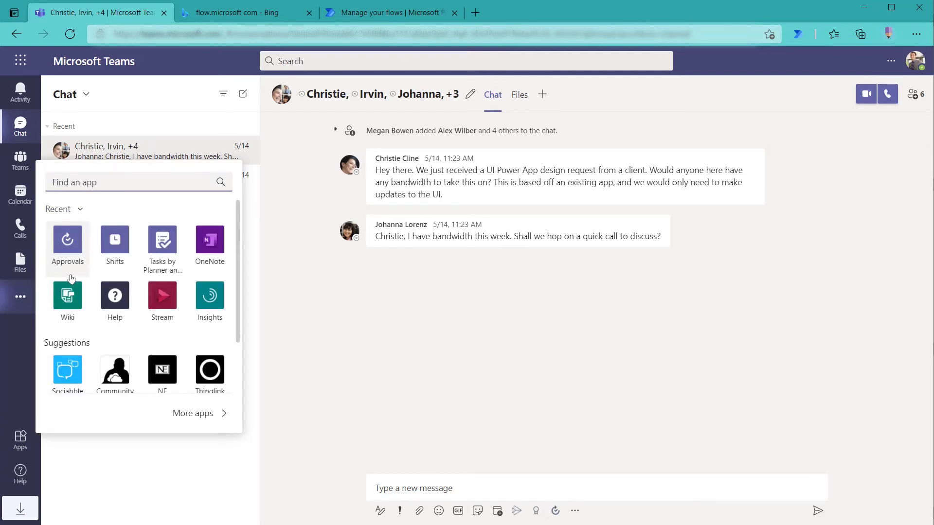
pyautogui.click(72, 250)
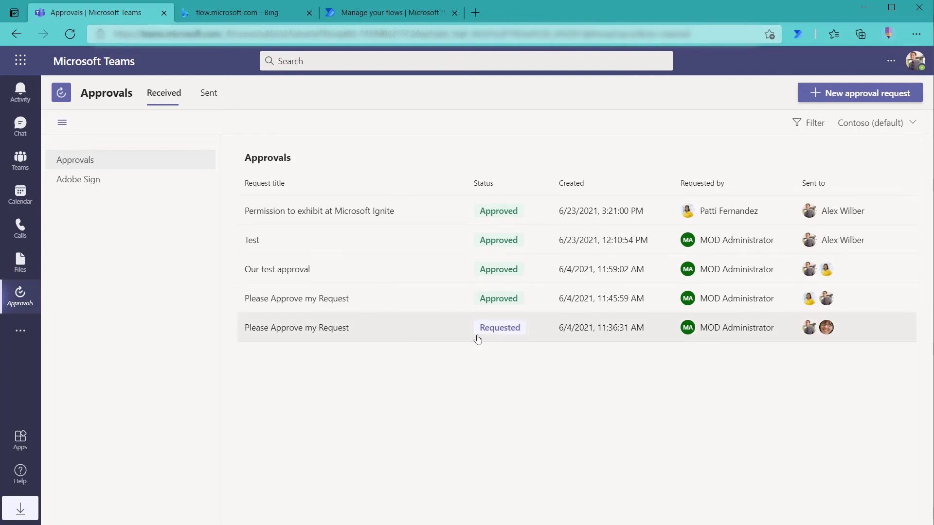
pyautogui.click(212, 99)
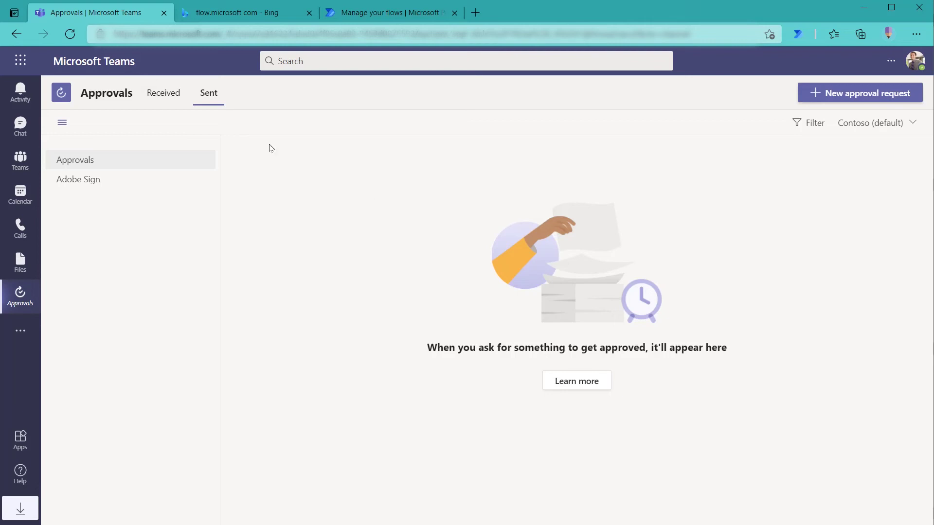
pyautogui.click(156, 98)
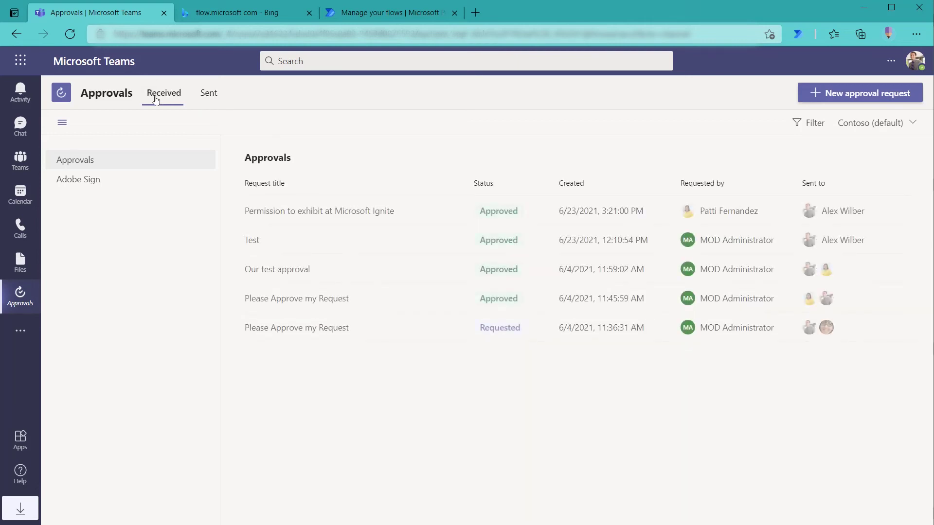
# - Switch to Power Automate to review the sent approvals and approval history, and return to the Approvals app in Teams
pyautogui.click(389, 14)
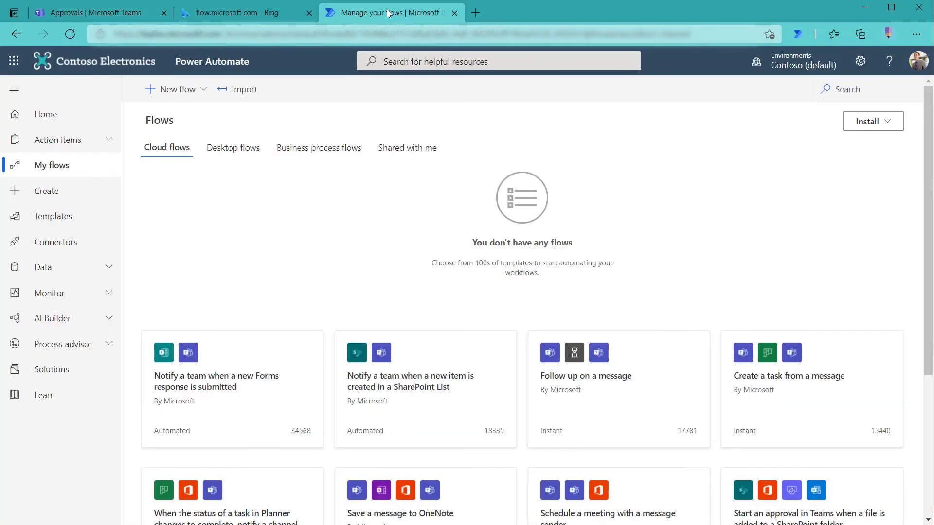
pyautogui.click(97, 140)
pyautogui.click(51, 165)
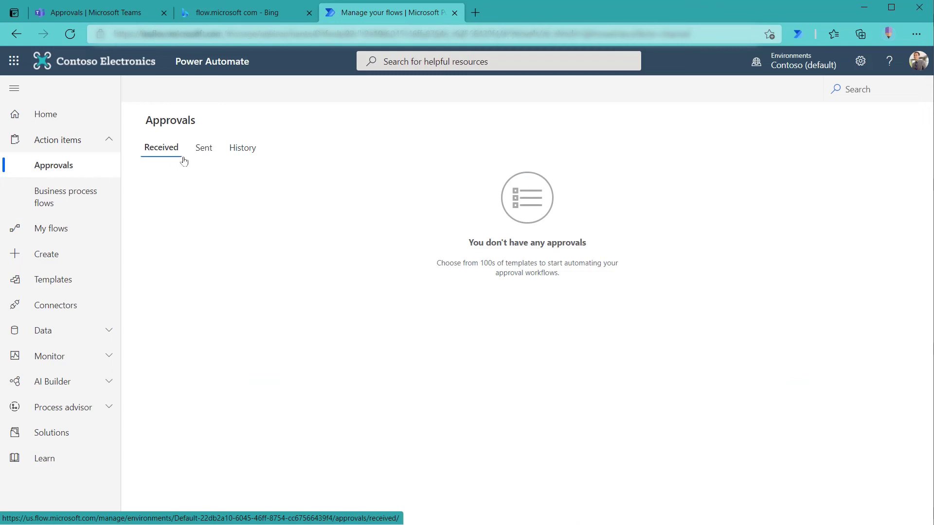
pyautogui.click(204, 156)
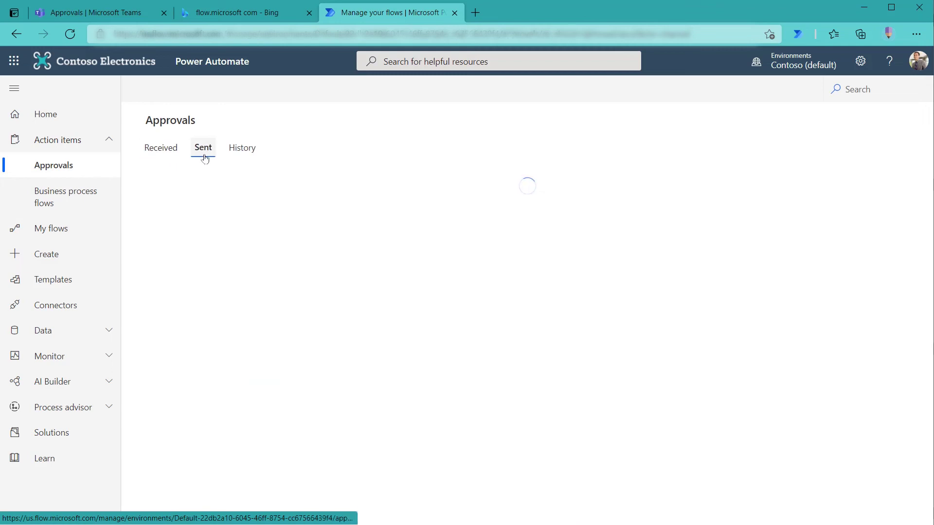
pyautogui.click(243, 151)
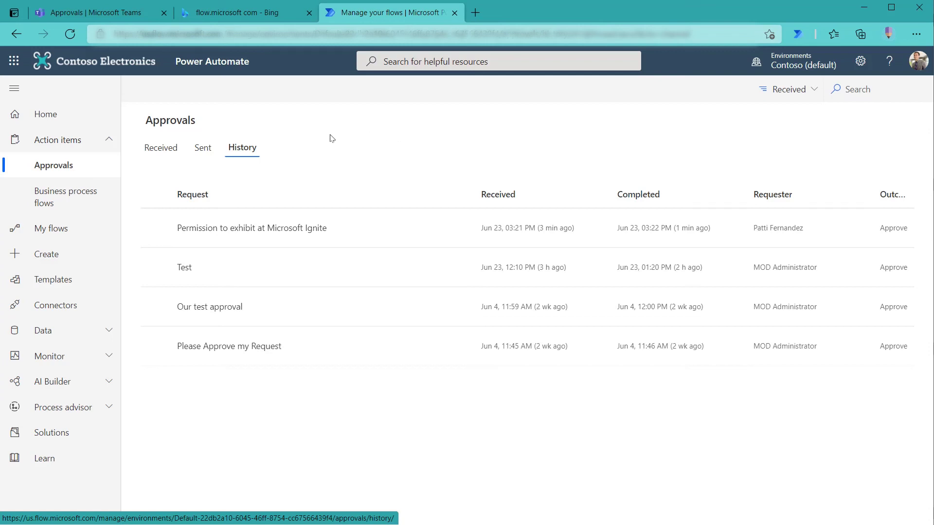
pyautogui.click(97, 12)
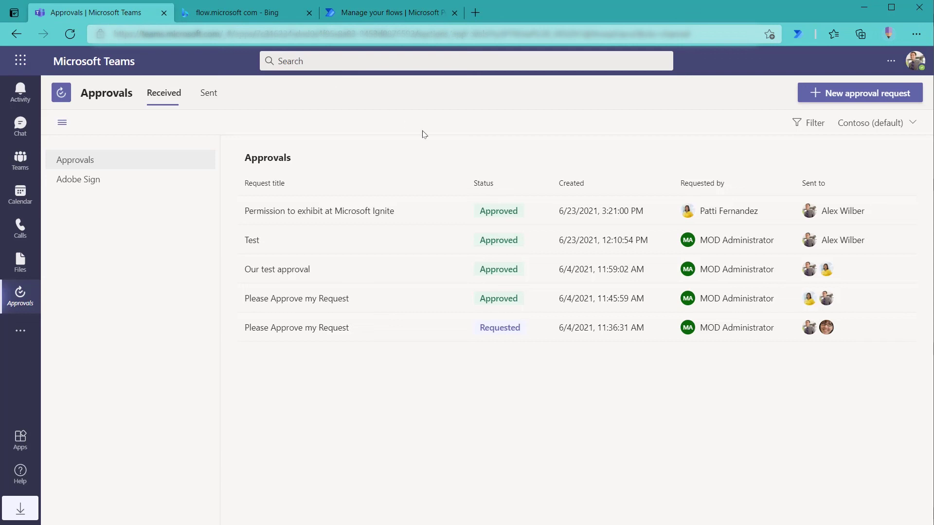